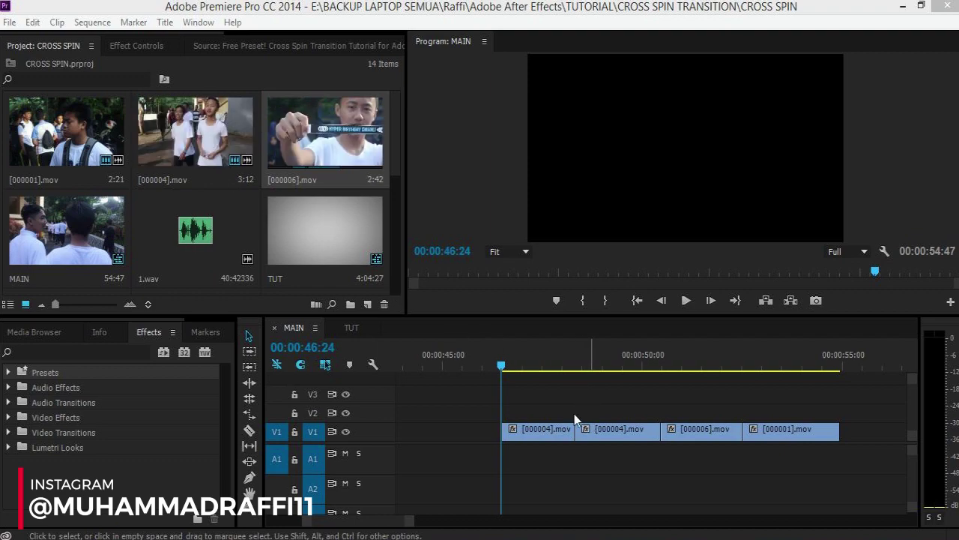
Scrub the playhead across the MAIN sequence's cuts to preview its four V1 clips
left_click(516, 388)
left_click_drag(498, 367, 713, 371)
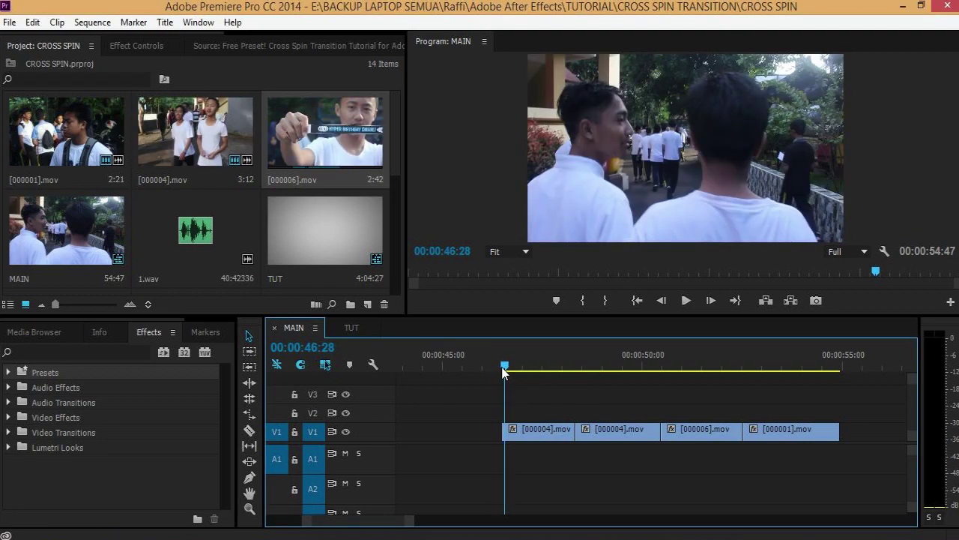
left_click_drag(592, 367, 788, 367)
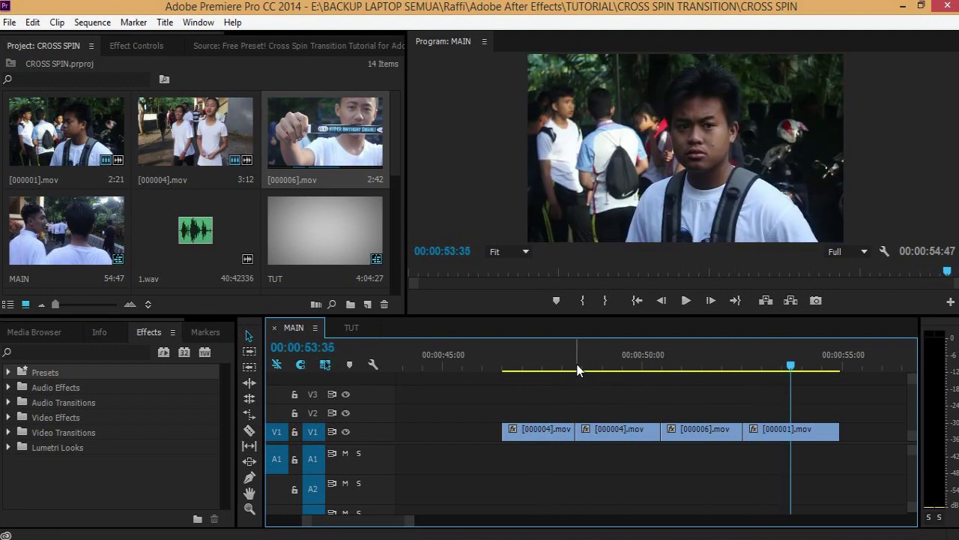
left_click_drag(578, 369, 783, 367)
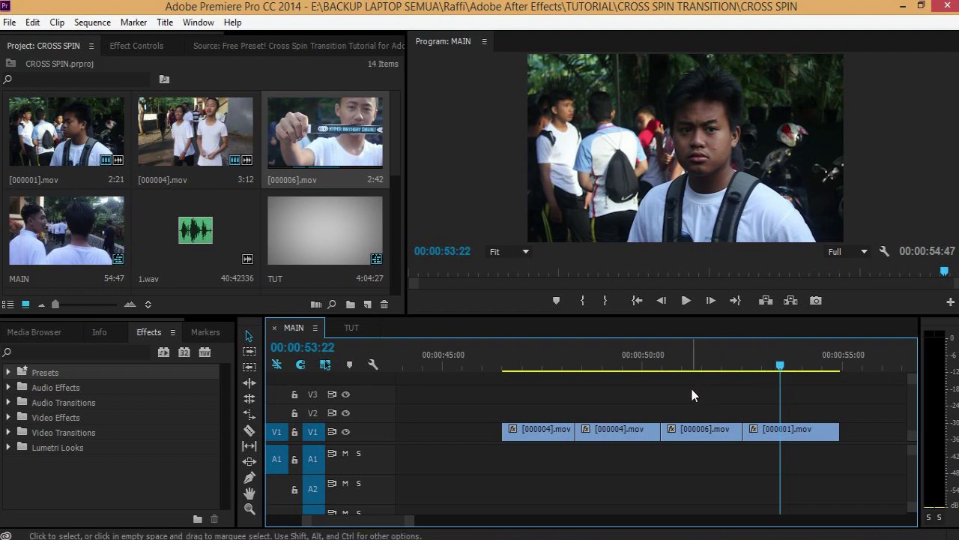
left_click(158, 332)
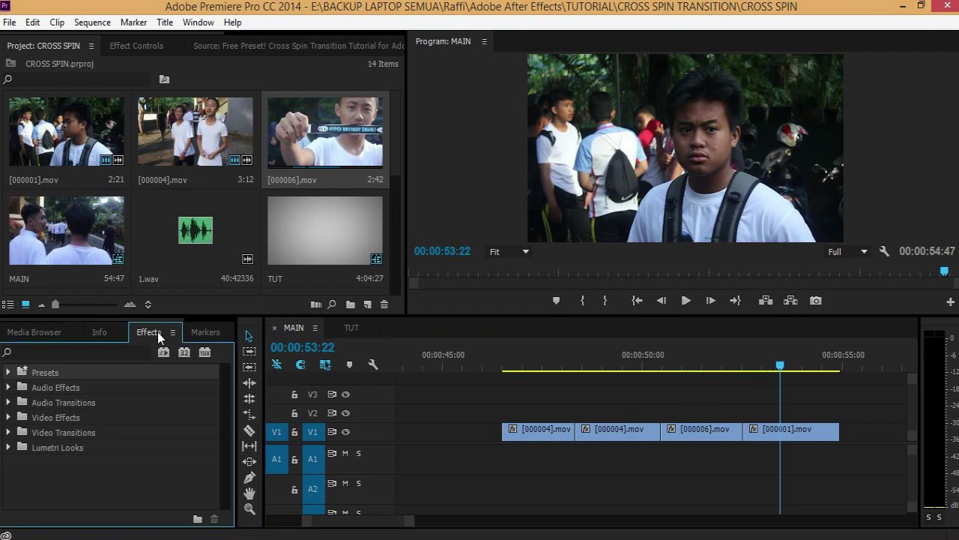
right_click(45, 370)
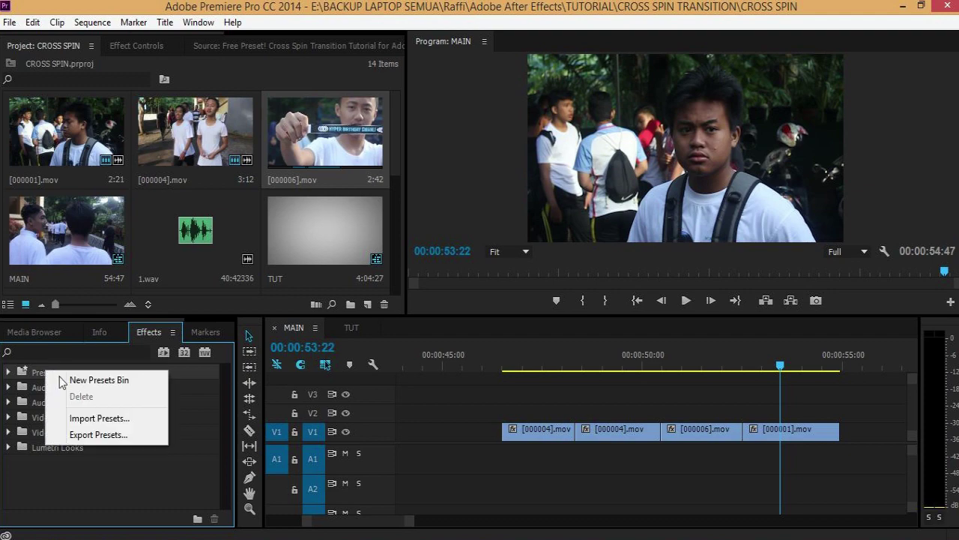
left_click(134, 417)
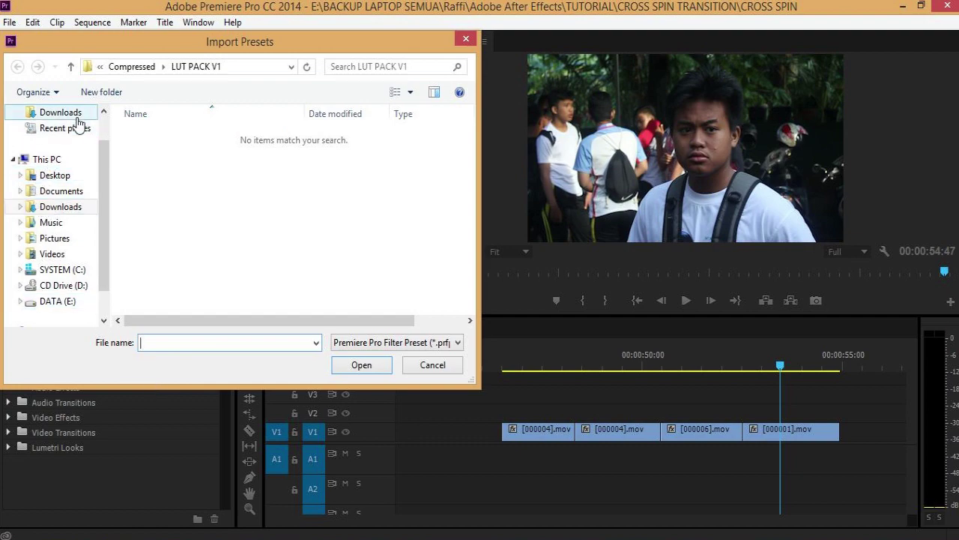
left_click(67, 112)
double_click(158, 136)
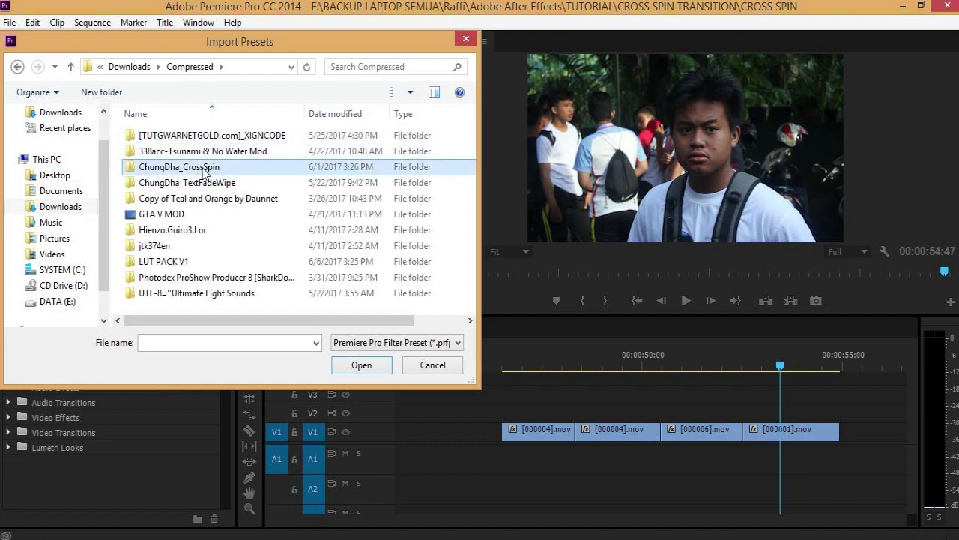
double_click(203, 167)
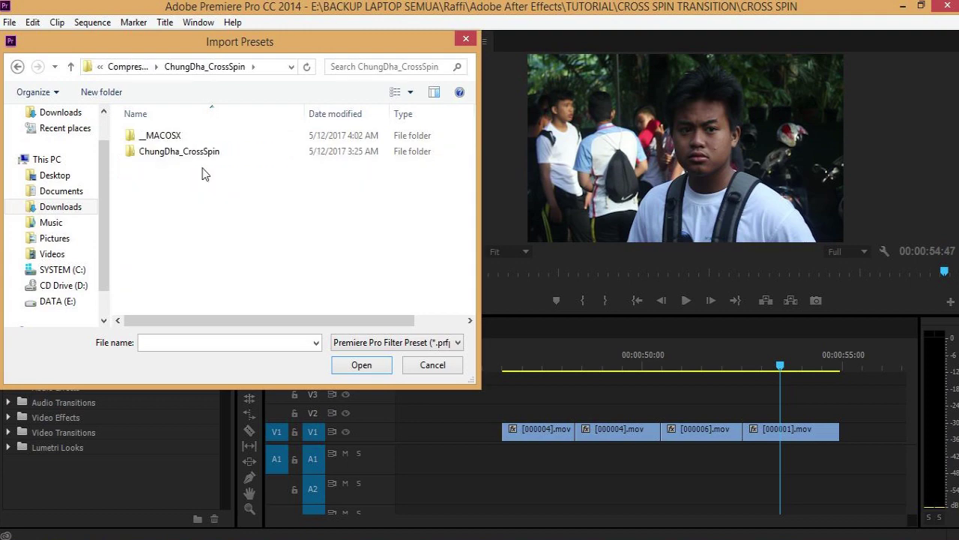
double_click(218, 152)
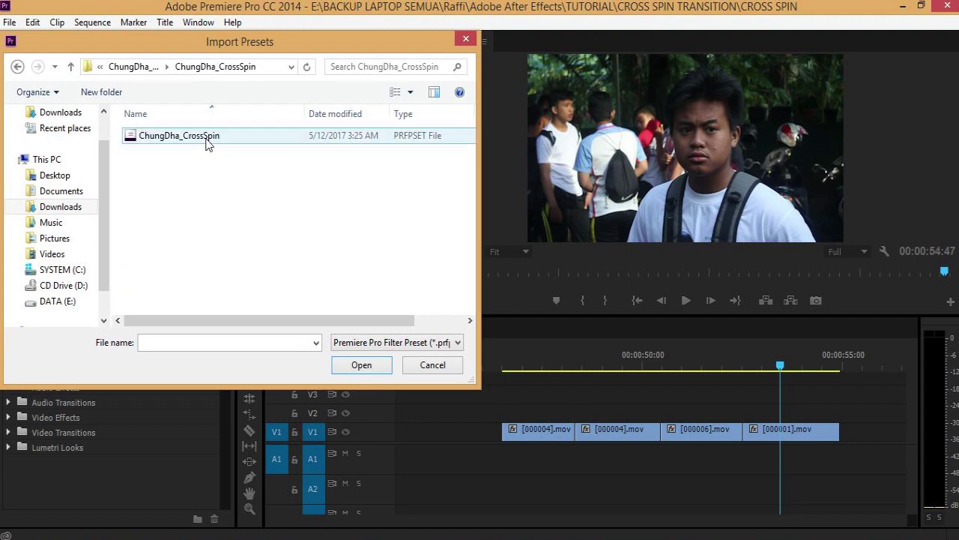
left_click(207, 142)
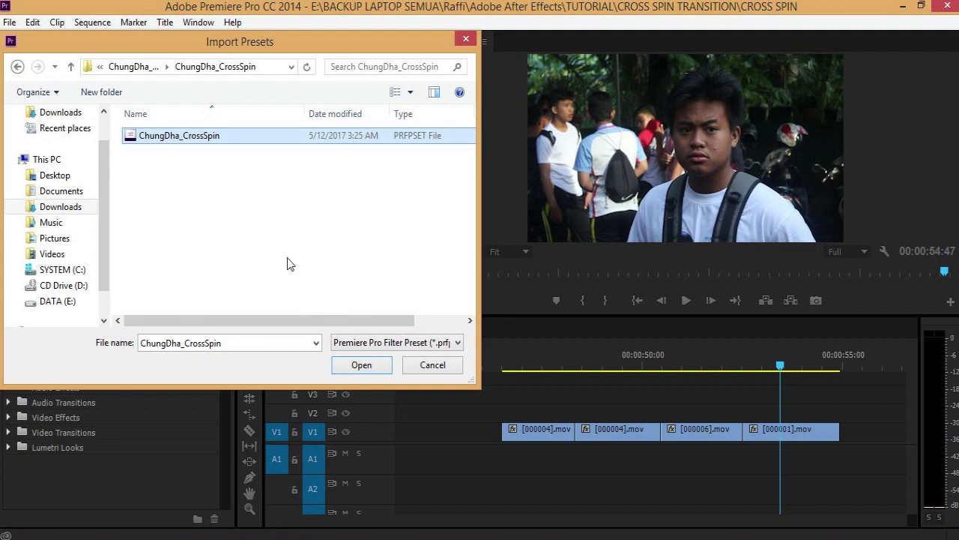
left_click(434, 366)
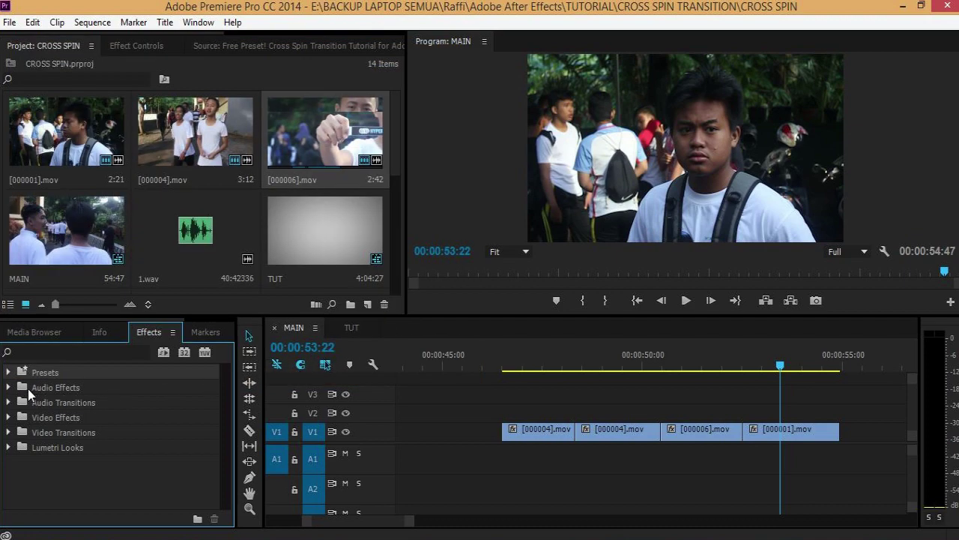
Expand Presets > CHUNG DHA TRANSITIONS > ChungDha Cross Spin Transitions to show CCW/CW IN and OUT presets
left_click(9, 373)
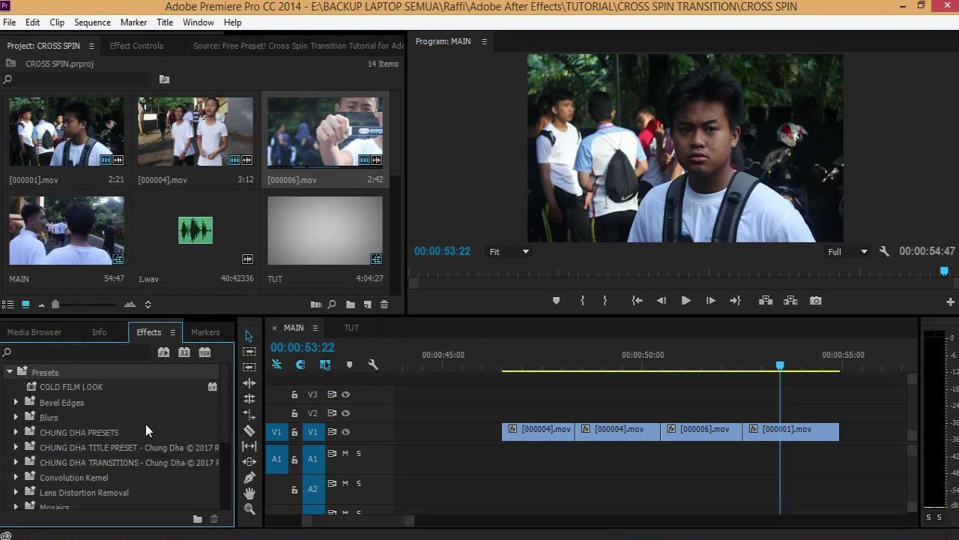
scroll(219, 401, "down", 2)
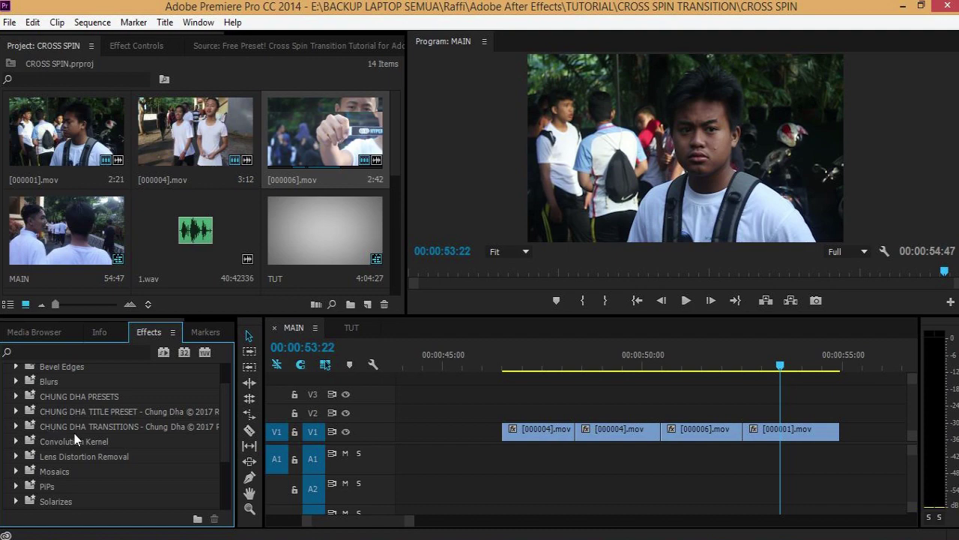
left_click(17, 426)
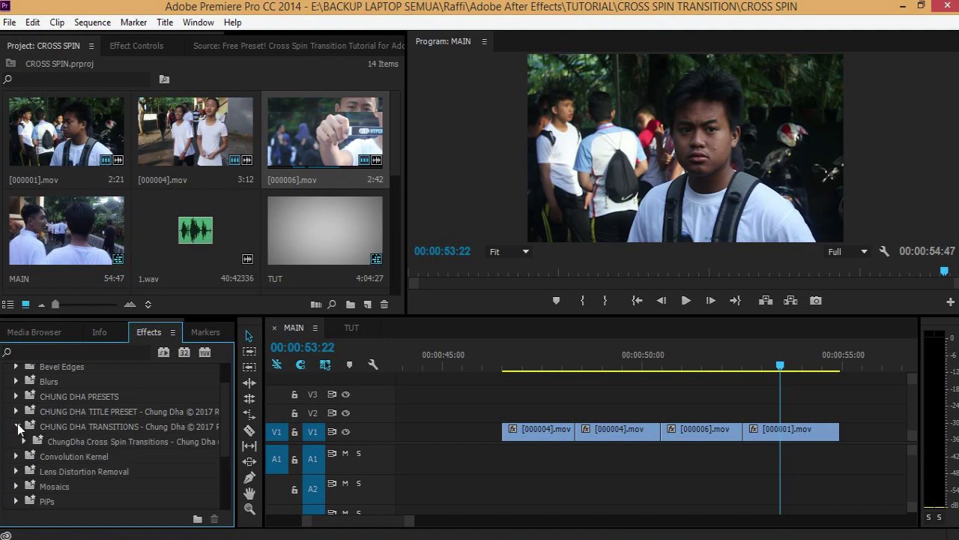
scroll(163, 434, "down", 1)
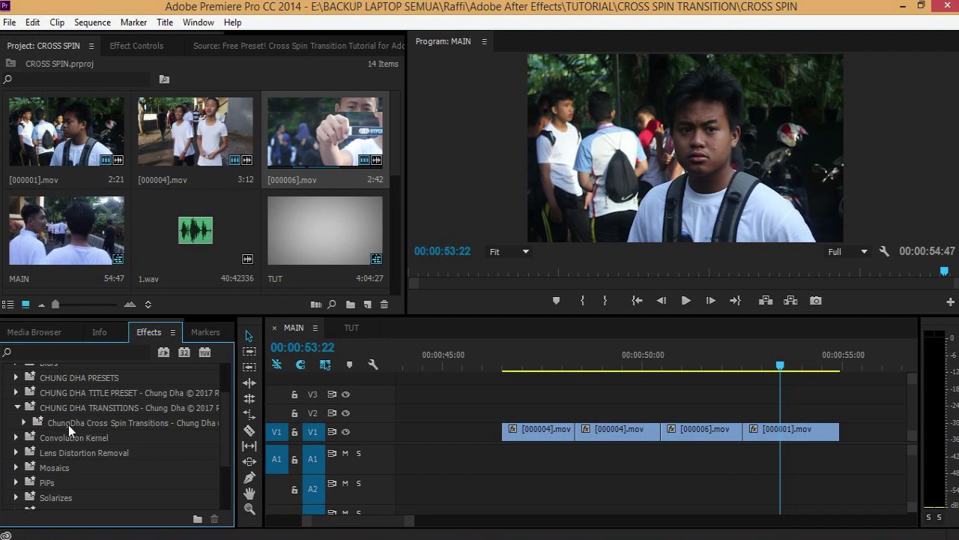
left_click(23, 423)
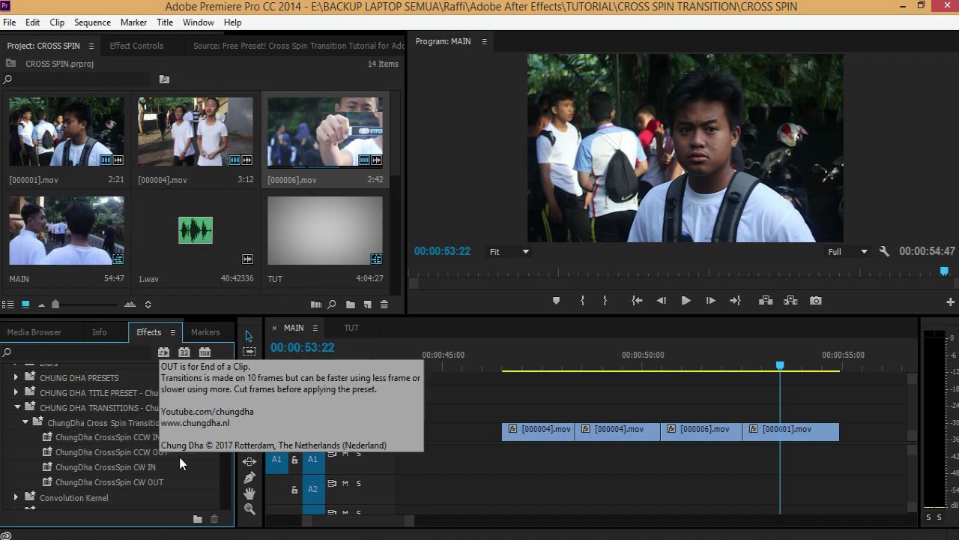
scroll(225, 430, "down", 2)
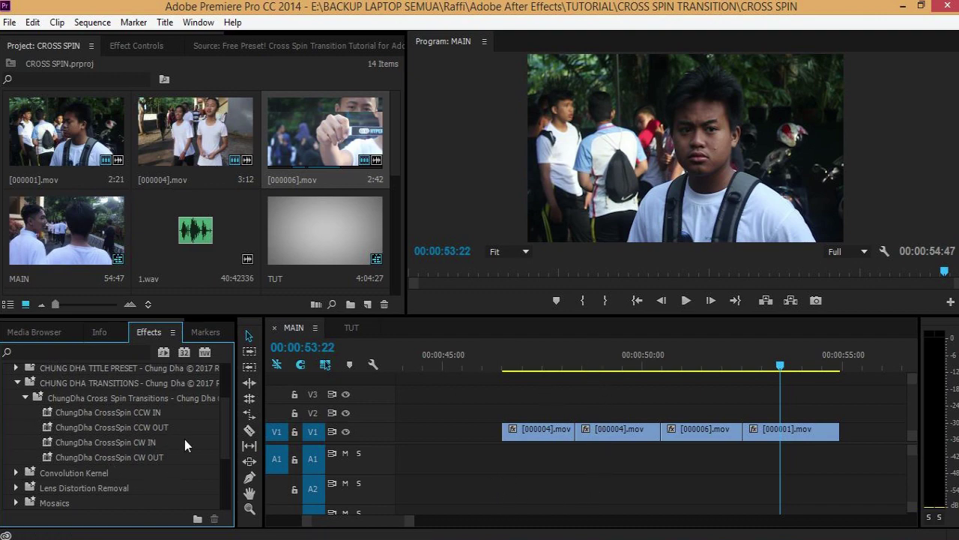
Zoom in on the first cut near 00:00:48:14 and park the playhead at 00:00:48:06
left_click(576, 370)
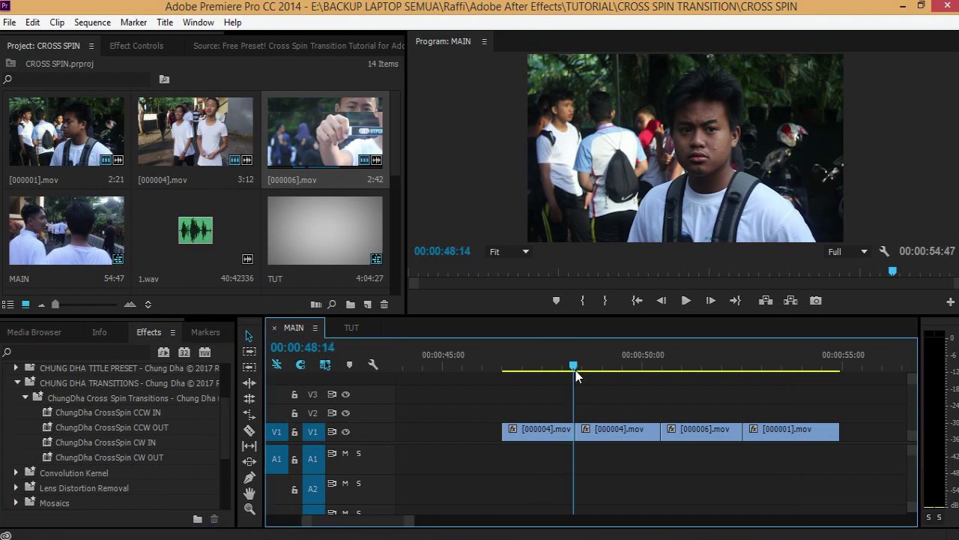
left_click_drag(403, 527, 371, 529)
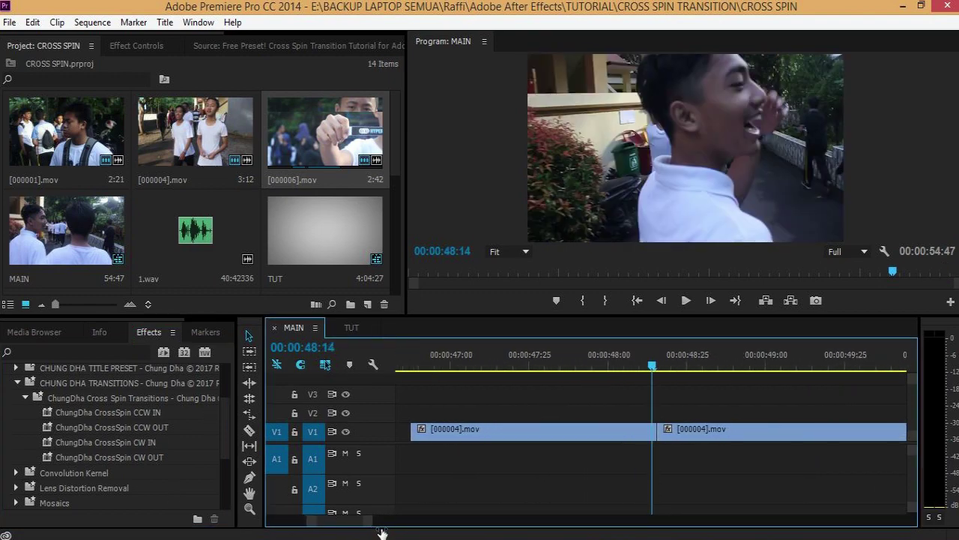
left_click(655, 370)
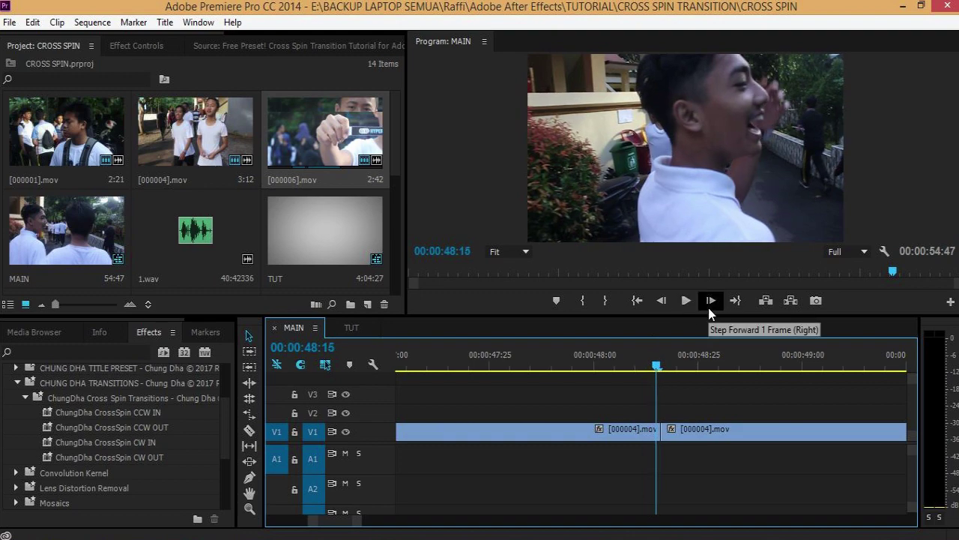
left_click(709, 308)
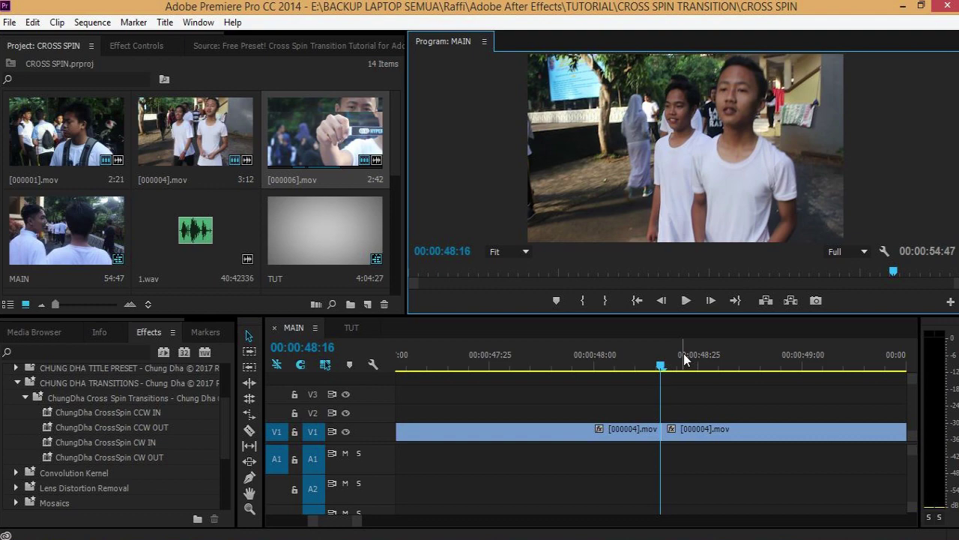
left_click(661, 300)
left_click(662, 301)
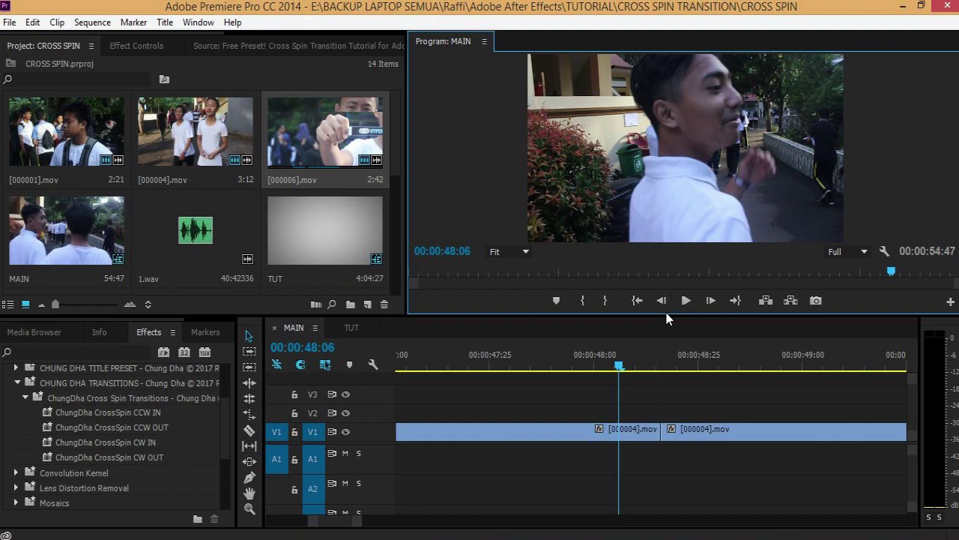
Split the clip ending at the first cut at 00:00:48:06, then advance toward the cut
left_click(643, 429)
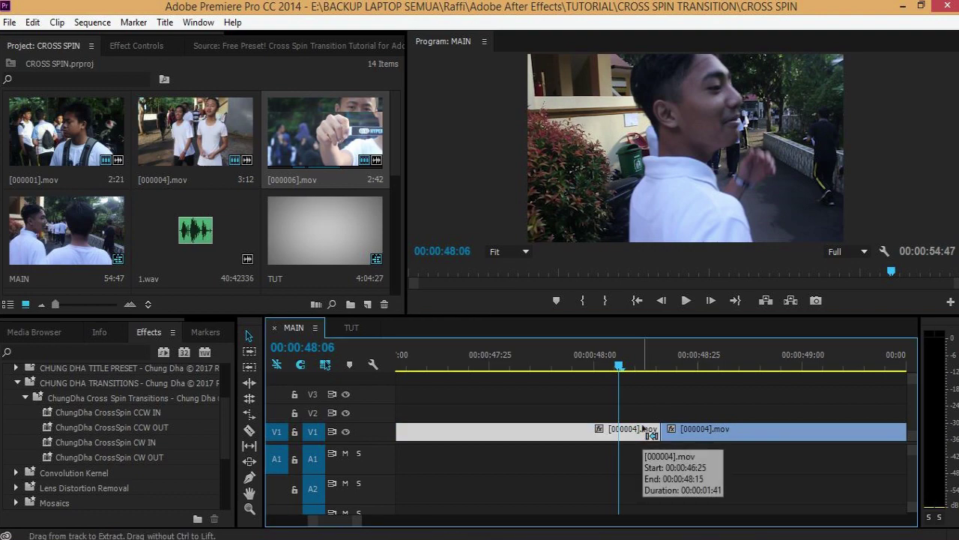
key("ctrl+k")
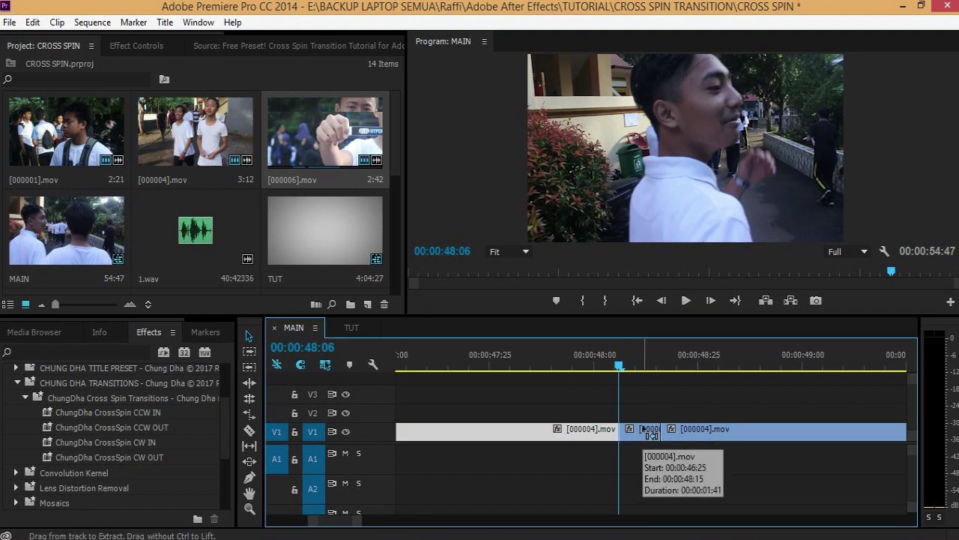
left_click(643, 415)
left_click(710, 301)
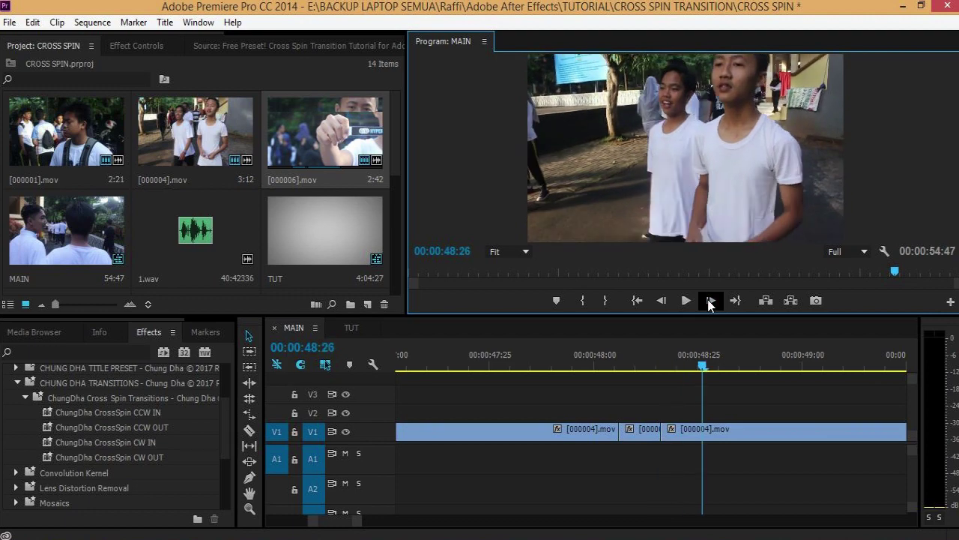
Split the last [000004].mov clip on V1 at 00:00:48:26 and step the playhead forward
left_click(736, 429)
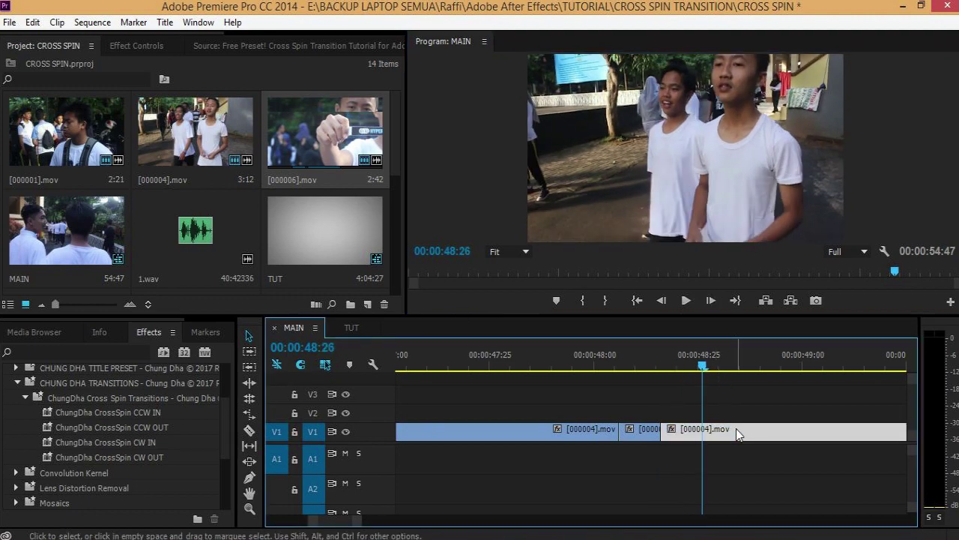
key("ctrl+k")
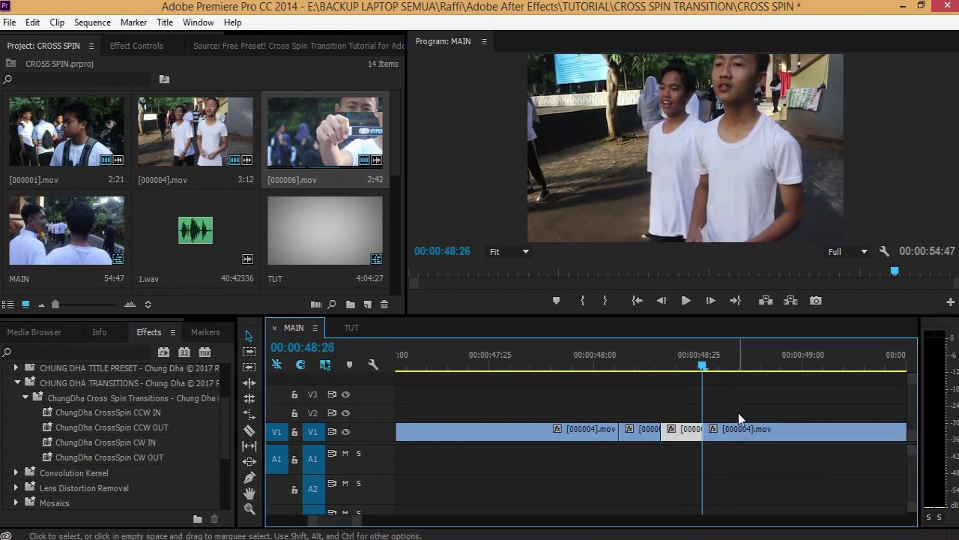
left_click(619, 367)
key("Down")
key("Down")
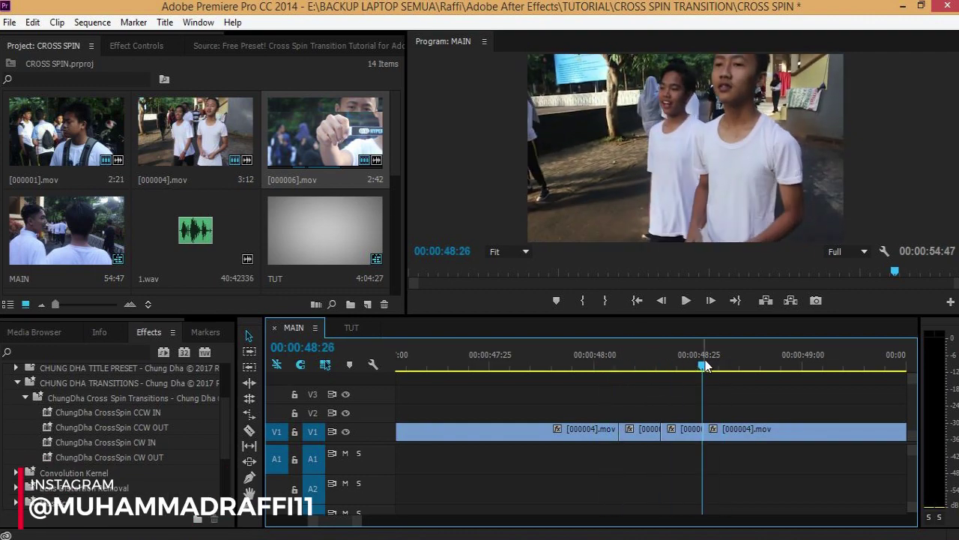
key("Right")
key("Right")
key("Right")
key("Right")
key("Right")
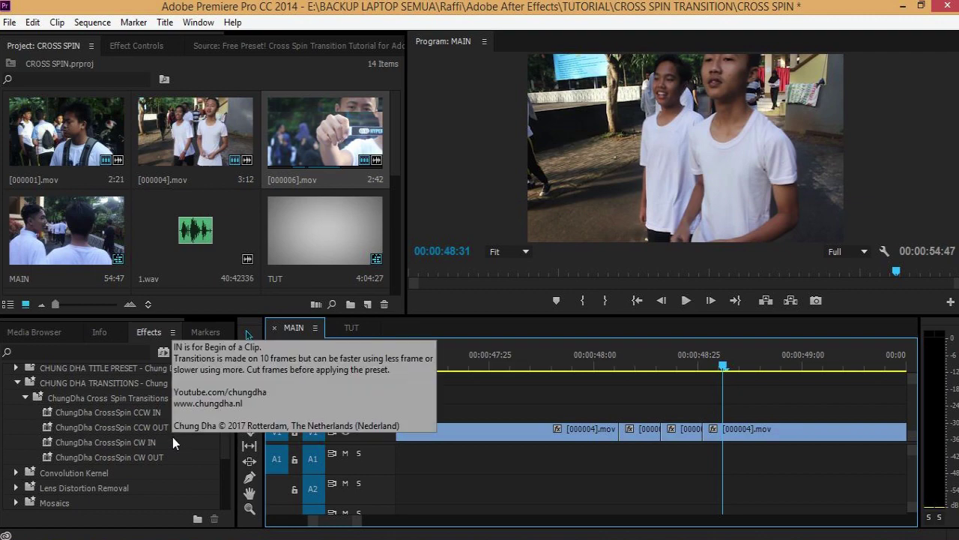
Apply ChungDha CrossSpin CCW OUT to the piece before the cut and CCW IN after, then play
mouse_move(23, 428)
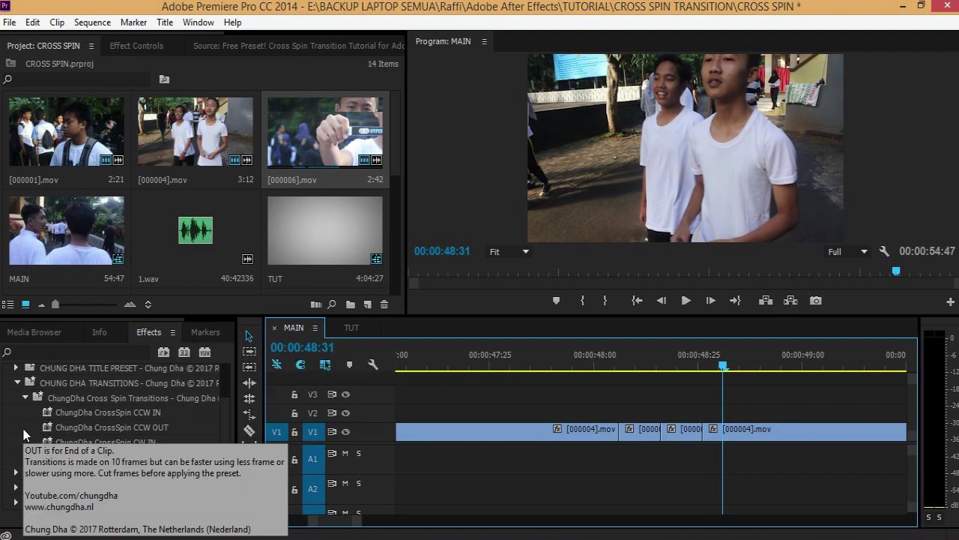
left_click(23, 428)
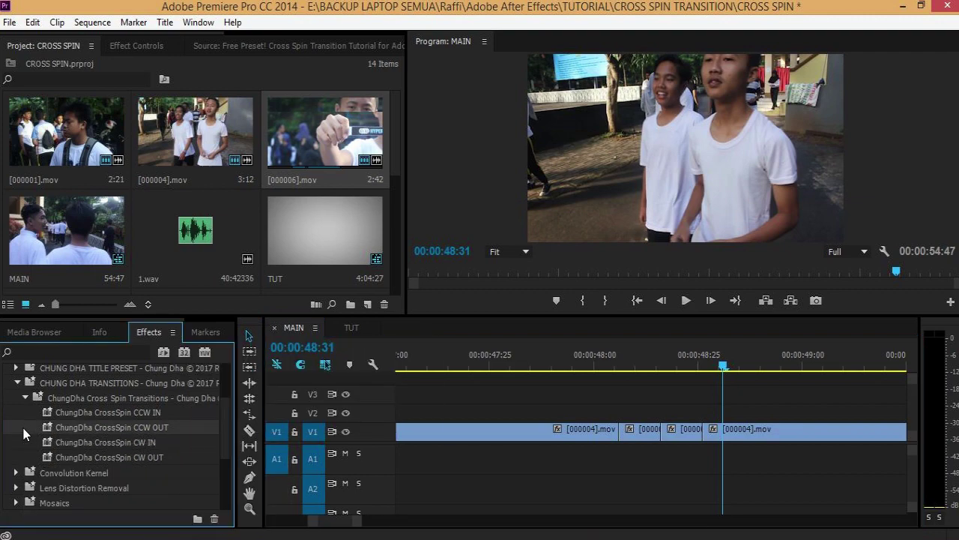
left_click_drag(24, 428, 635, 434)
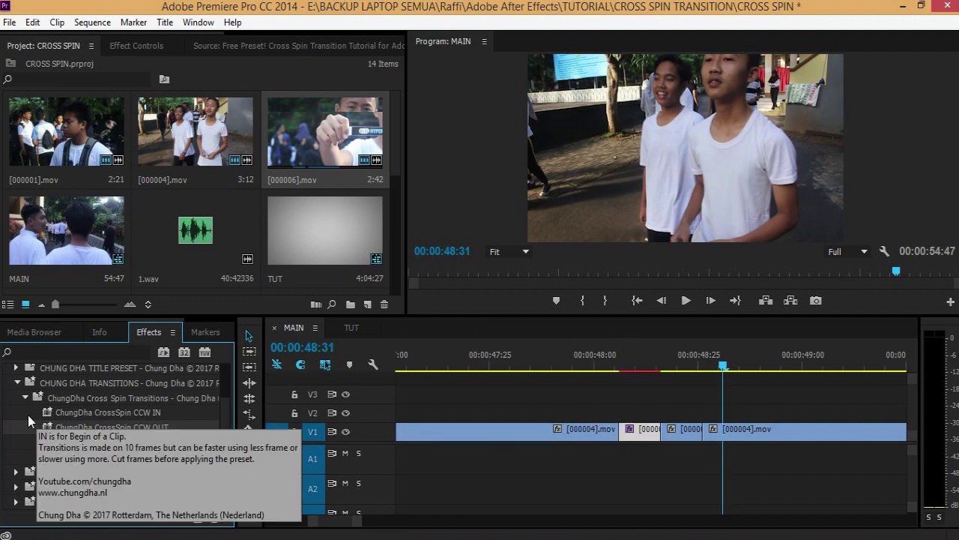
mouse_move(28, 414)
left_mouse_down()
mouse_move(240, 412)
mouse_move(681, 433)
left_mouse_up()
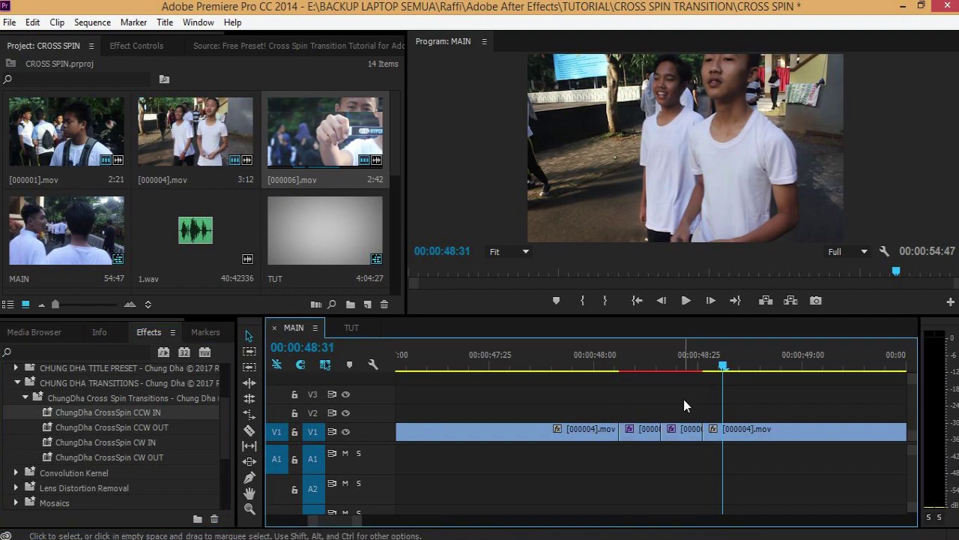
left_click(565, 392)
key("space")
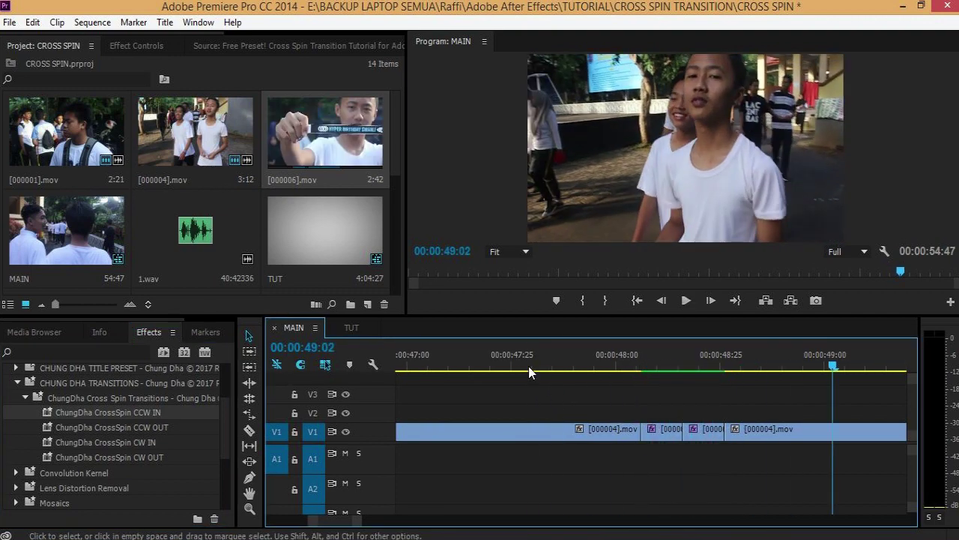
Scrub back and forth across the cross-spin transition around 00:00:48 to inspect its spin blur
left_click(525, 364)
key("space")
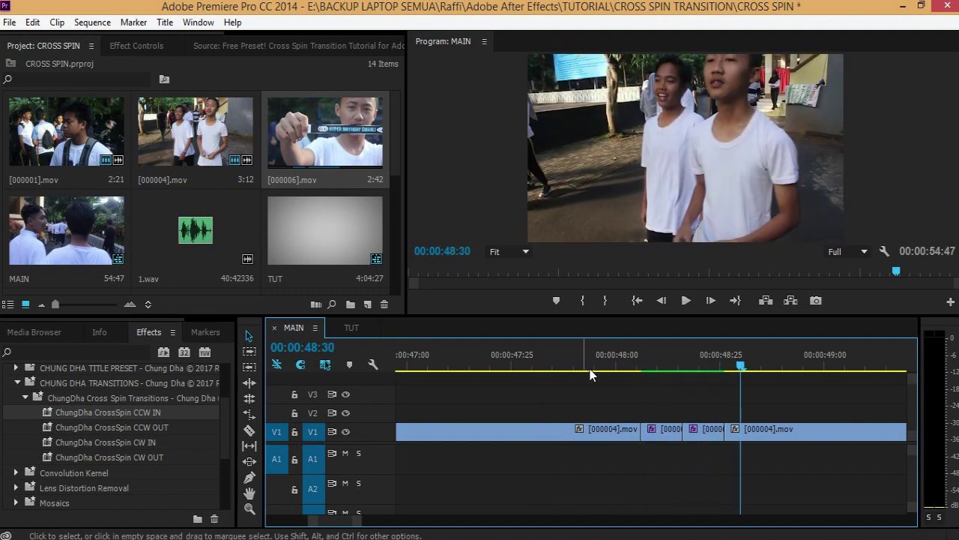
left_click_drag(659, 365, 684, 371)
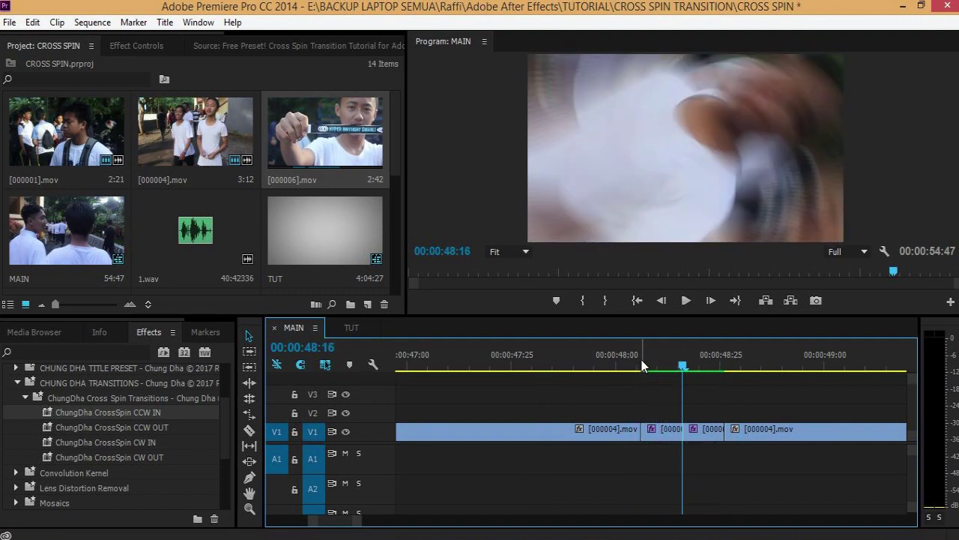
left_click(637, 363)
left_click_drag(622, 363, 643, 370)
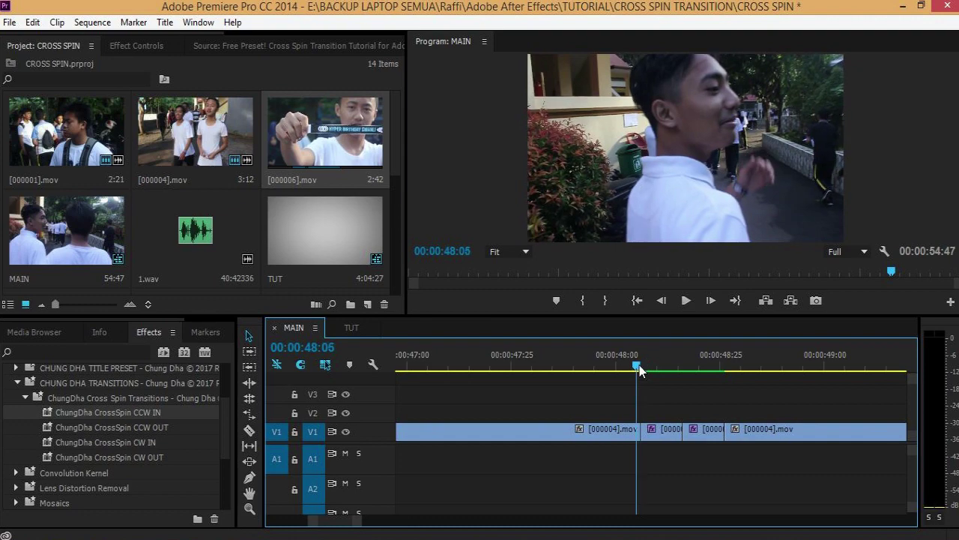
left_click(596, 367)
left_click_drag(597, 367, 789, 346)
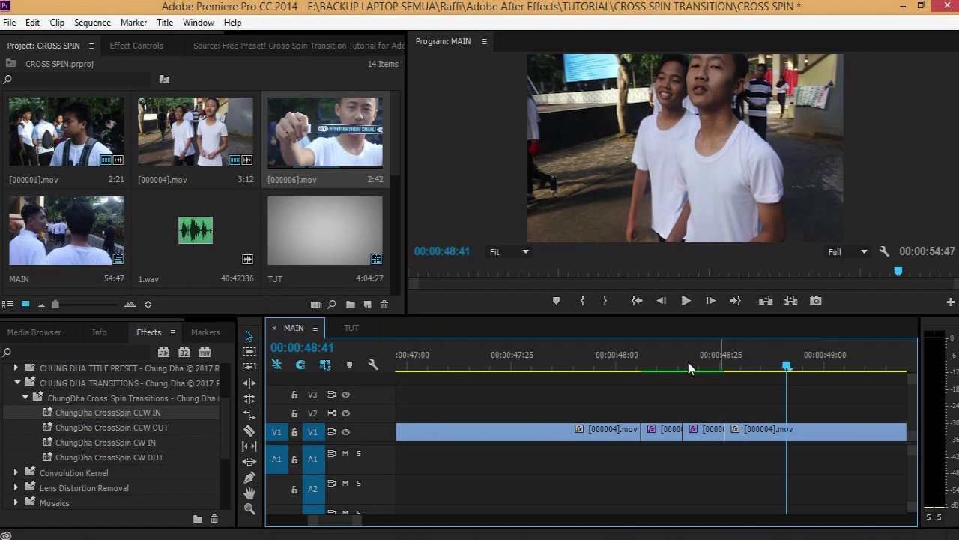
left_click(644, 365)
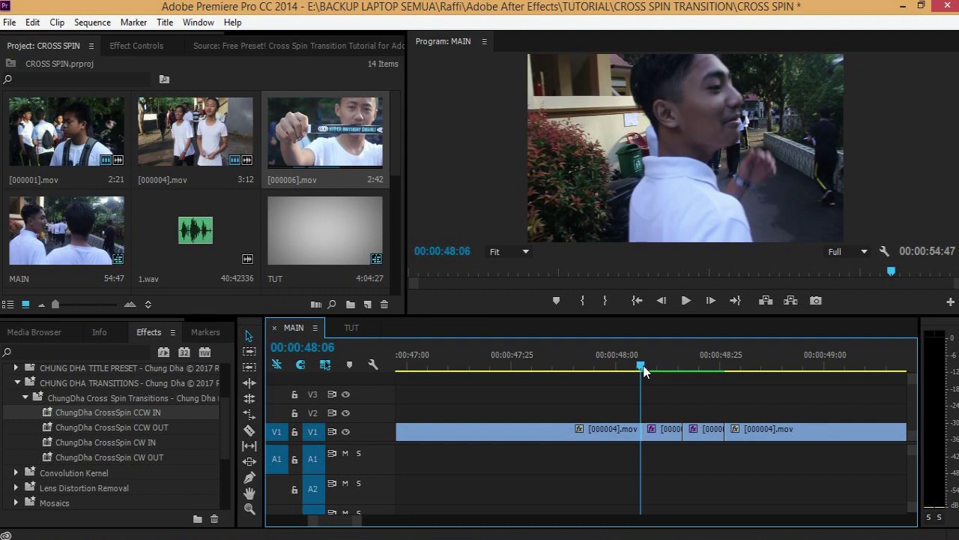
left_click_drag(643, 366, 669, 366)
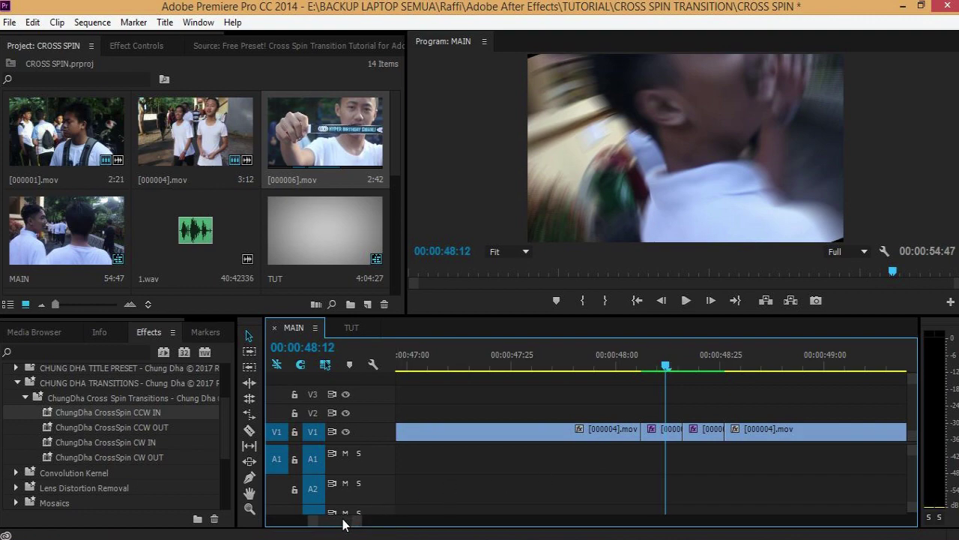
Play the sequence from 00:00:19:00 through the transition there
left_click_drag(343, 523, 317, 513)
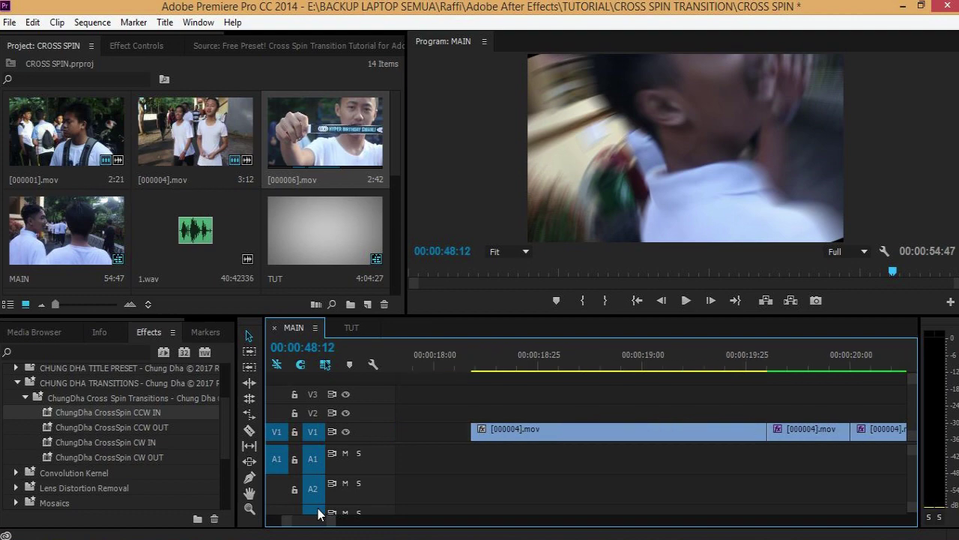
left_click_drag(333, 521, 316, 522)
left_click(524, 366)
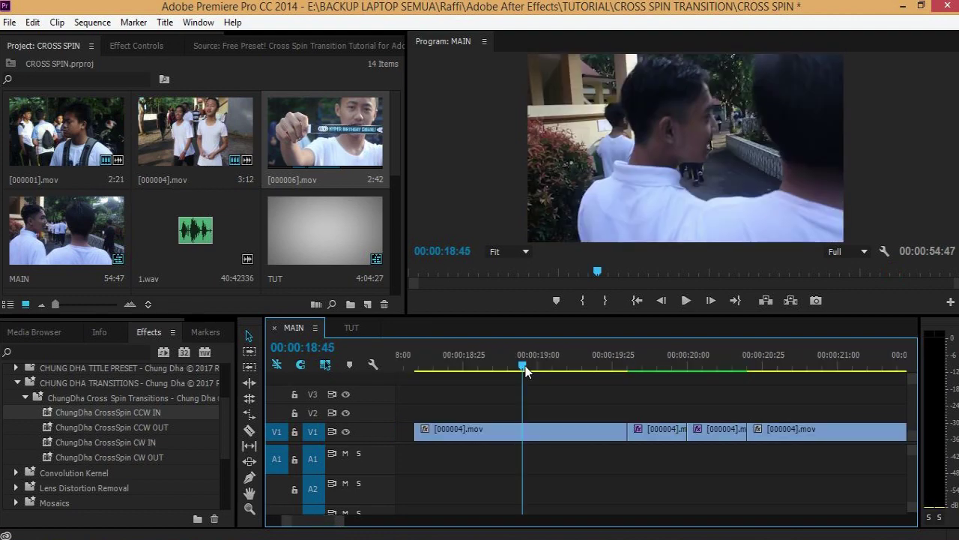
key("space")
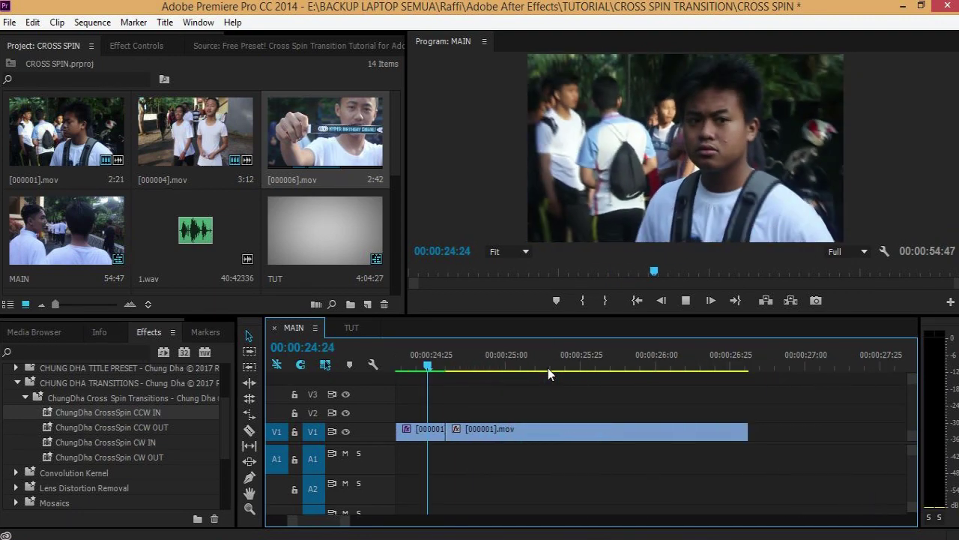
key("space")
Play the sequence from 00:00:29:00 through the next transition
scroll(332, 517, "down", 5)
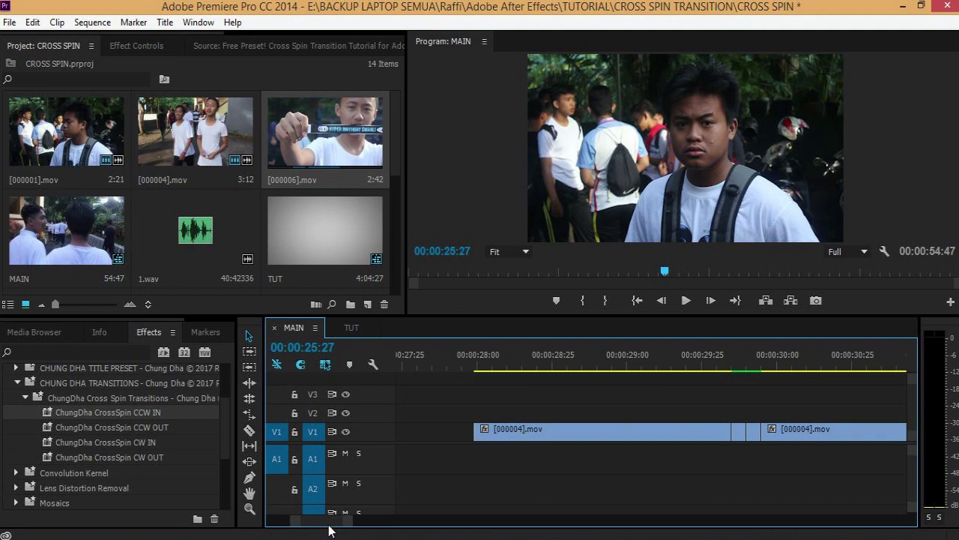
left_click(627, 358)
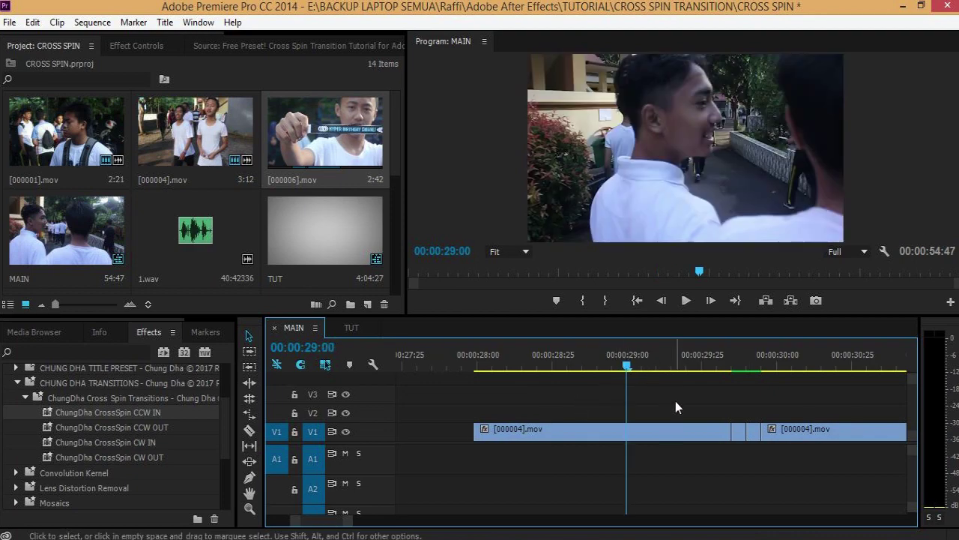
key("space")
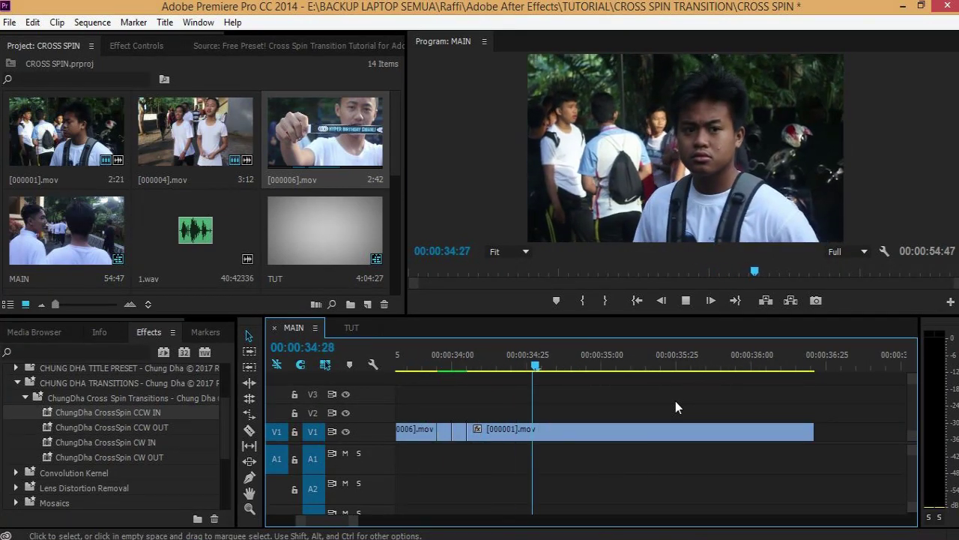
key("space")
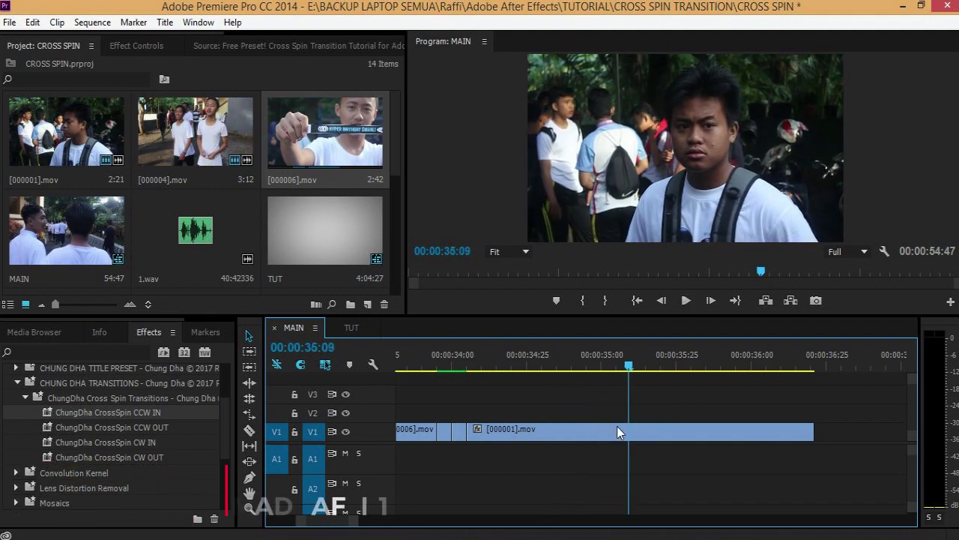
Zoom the timeline out and scroll back toward the opening PREVIEW clip
key("minus")
left_click_drag(334, 524, 344, 526)
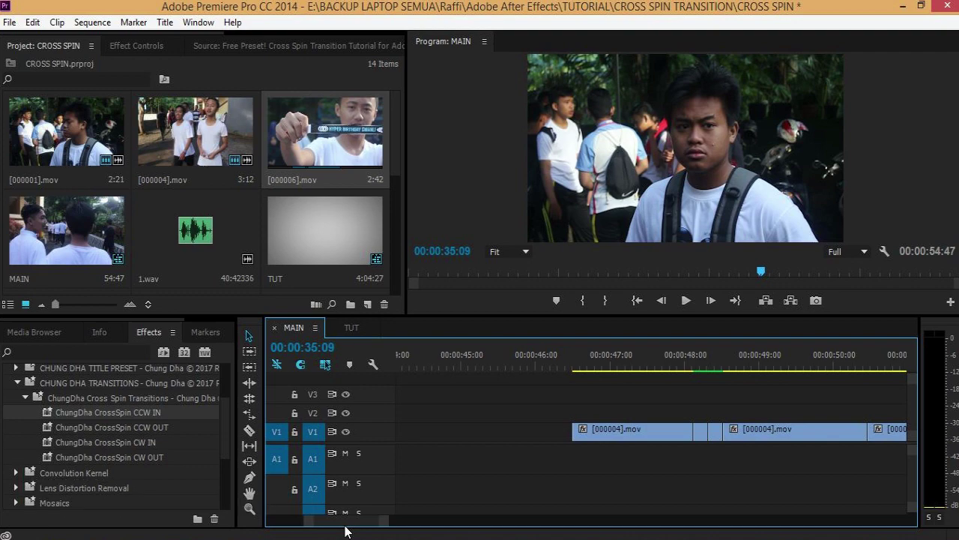
left_click_drag(345, 527, 303, 526)
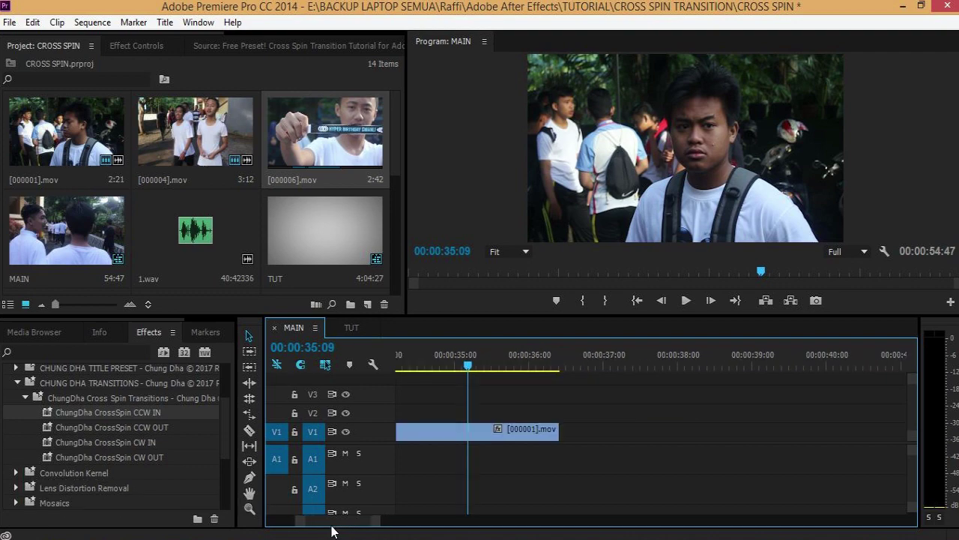
Return the playhead to 00:00:00:00 and play MAIN from the opening PREVIEW clip
left_click_drag(403, 354, 393, 357)
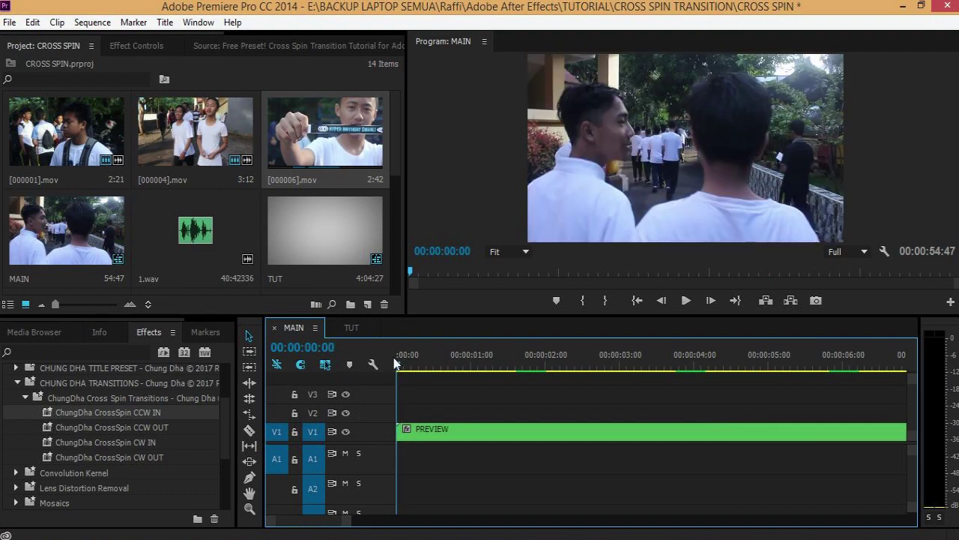
left_click(686, 300)
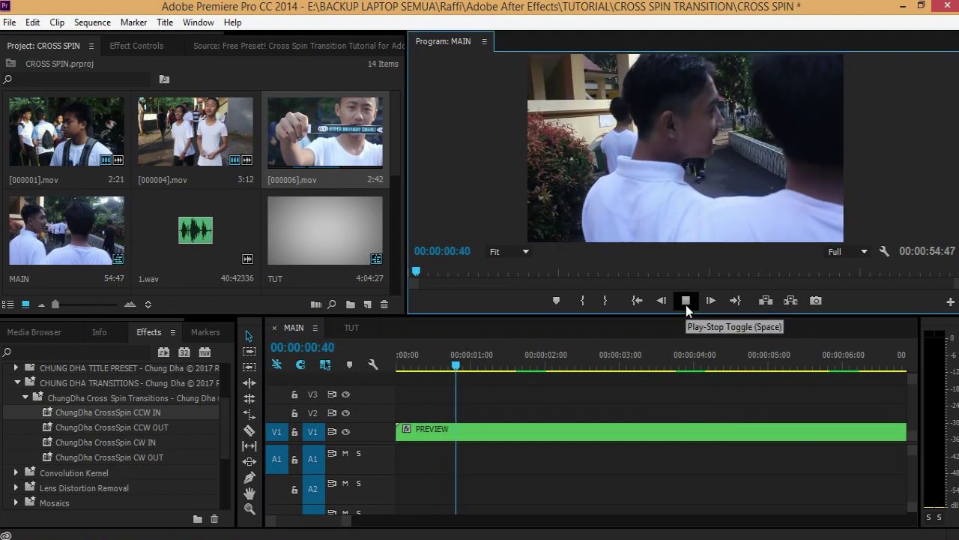